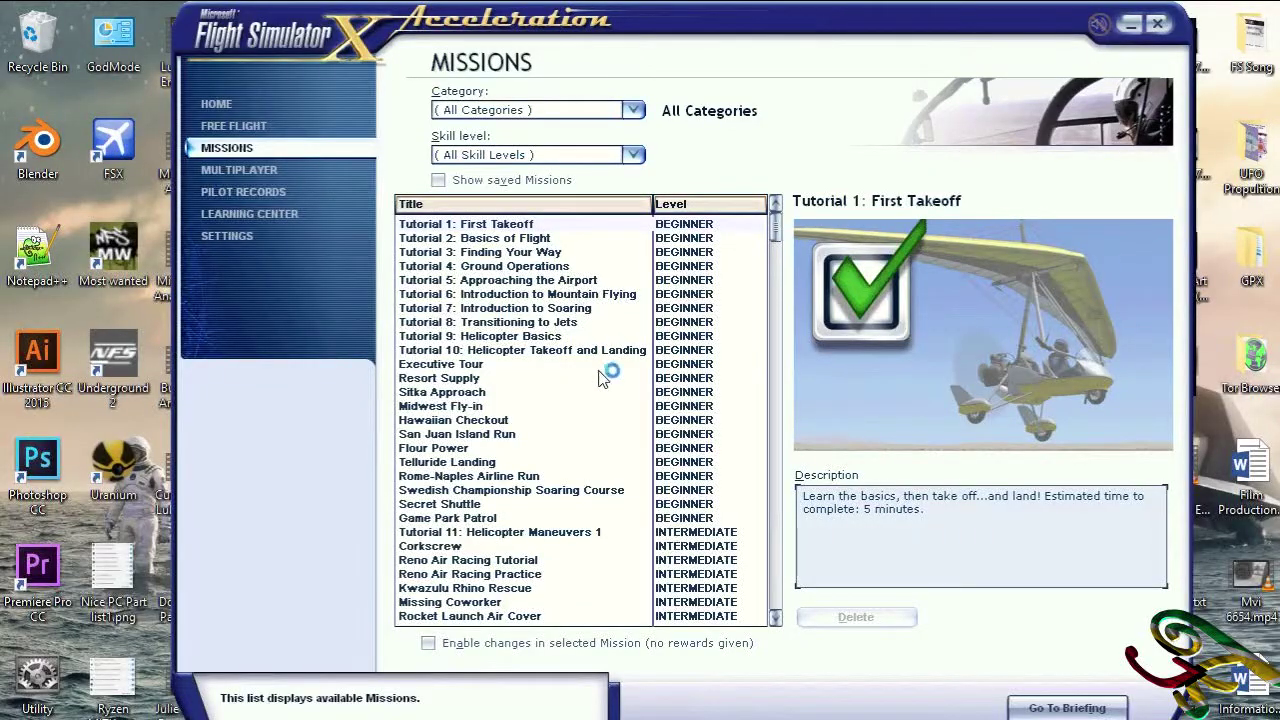
- Fly the Tutorial 2: Basics of Flight mission and change the view to check for the mission compass
{"action": "left_click", "coordinate": [505, 240]}
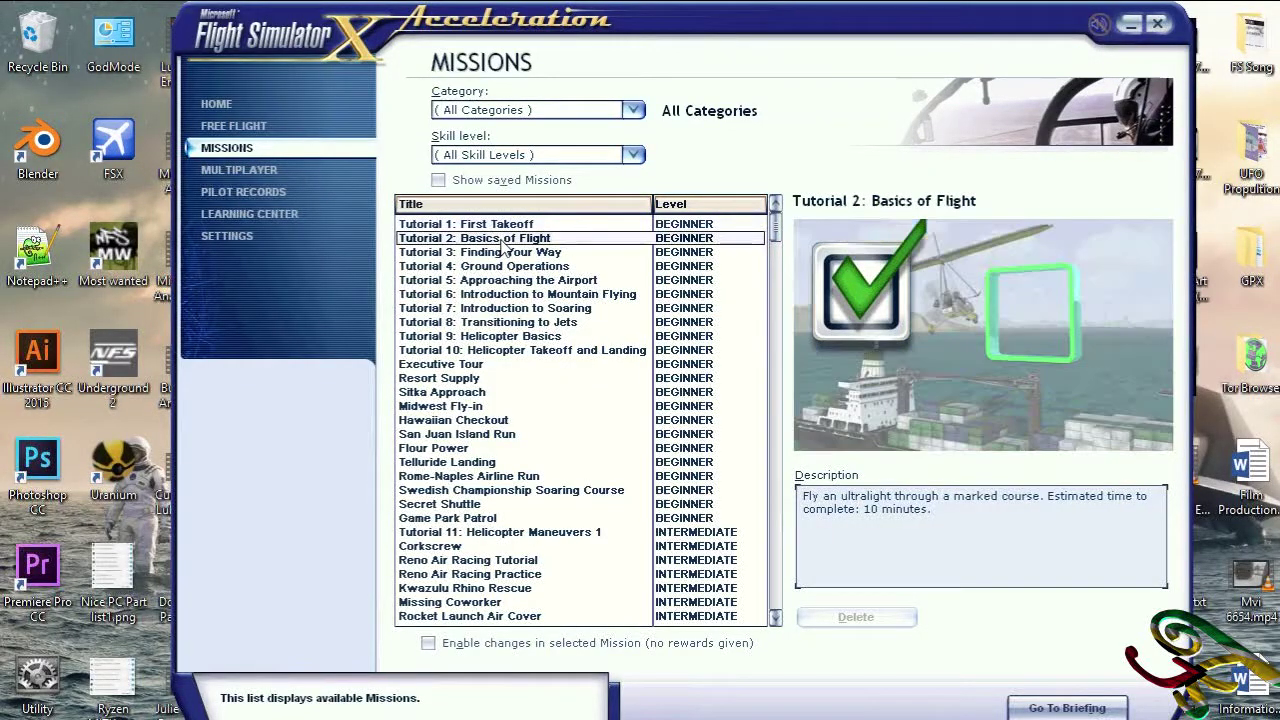
{"action": "left_click", "coordinate": [1058, 710]}
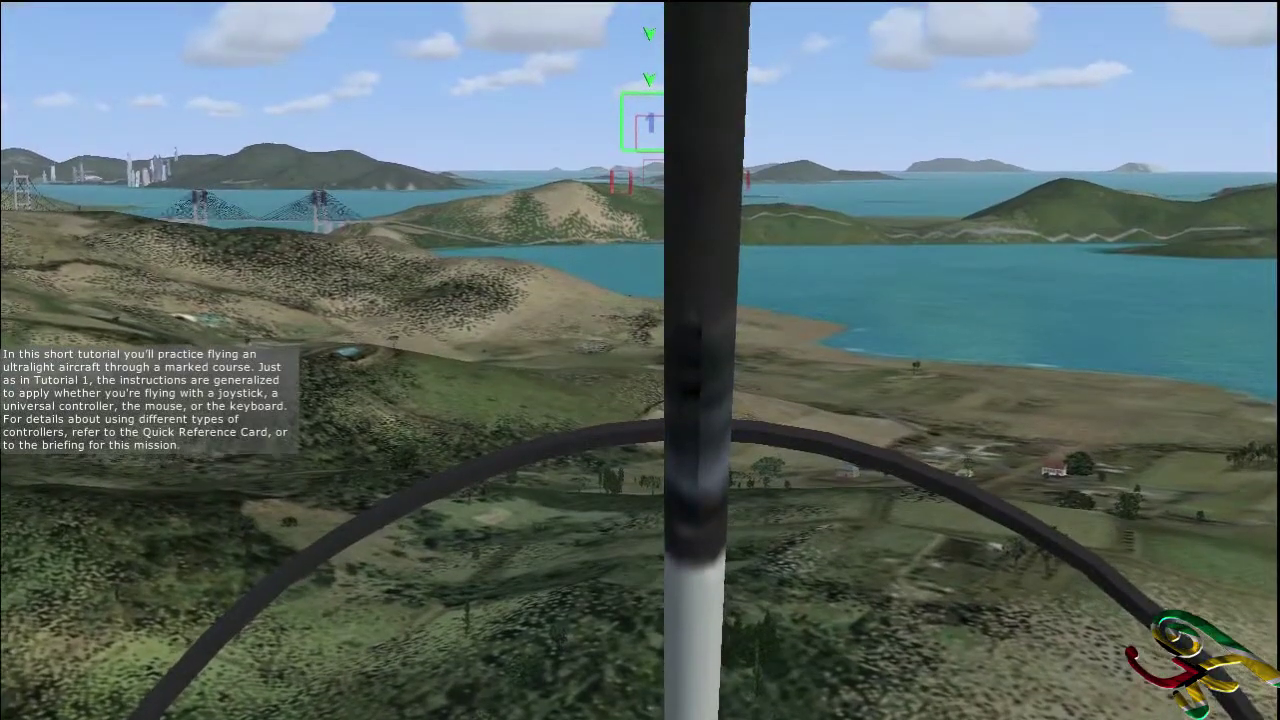
{"action": "key", "text": "s"}
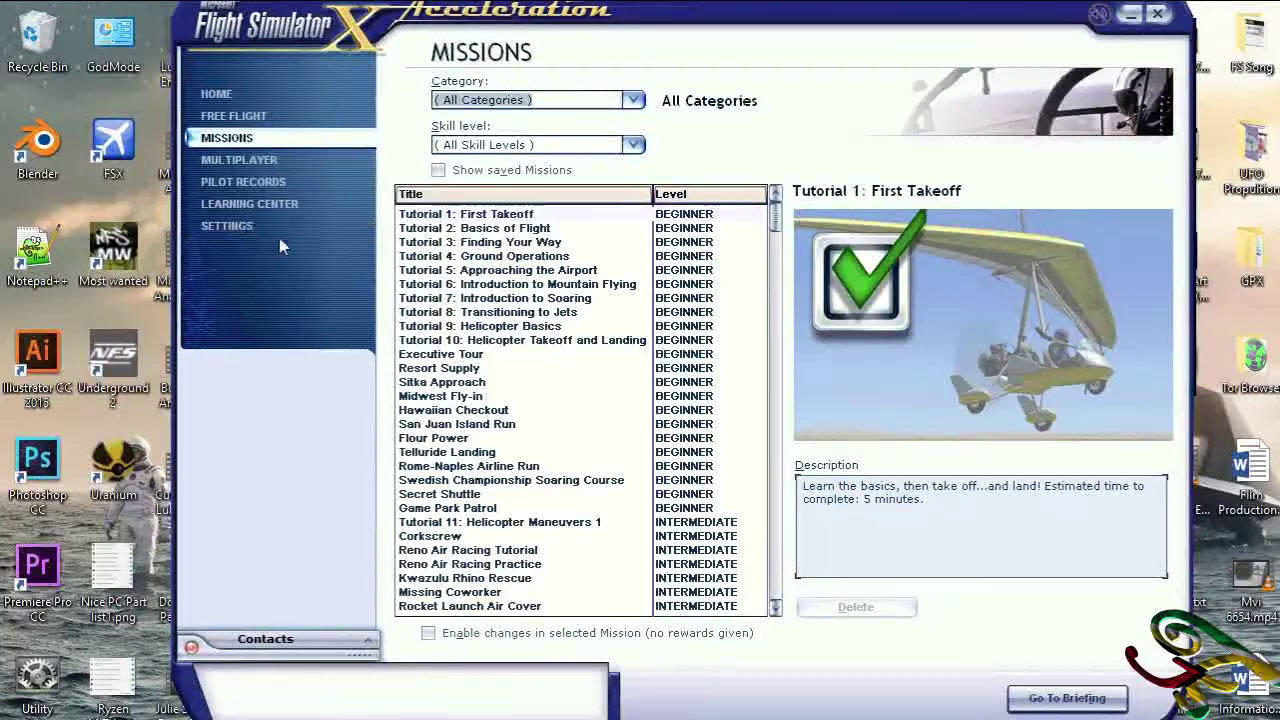
- Check the Missions captioning and Compass/Pointer options in the General settings without changing them
{"action": "left_click", "coordinate": [272, 228]}
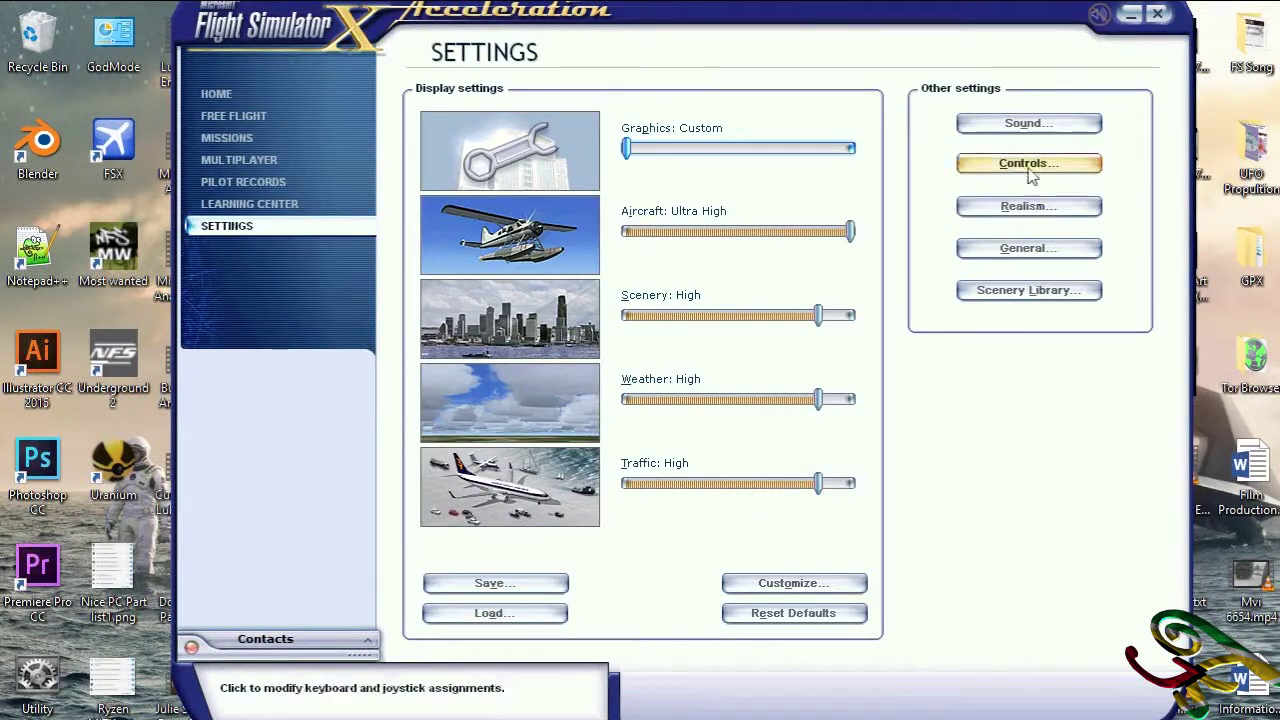
{"action": "left_click", "coordinate": [1038, 254]}
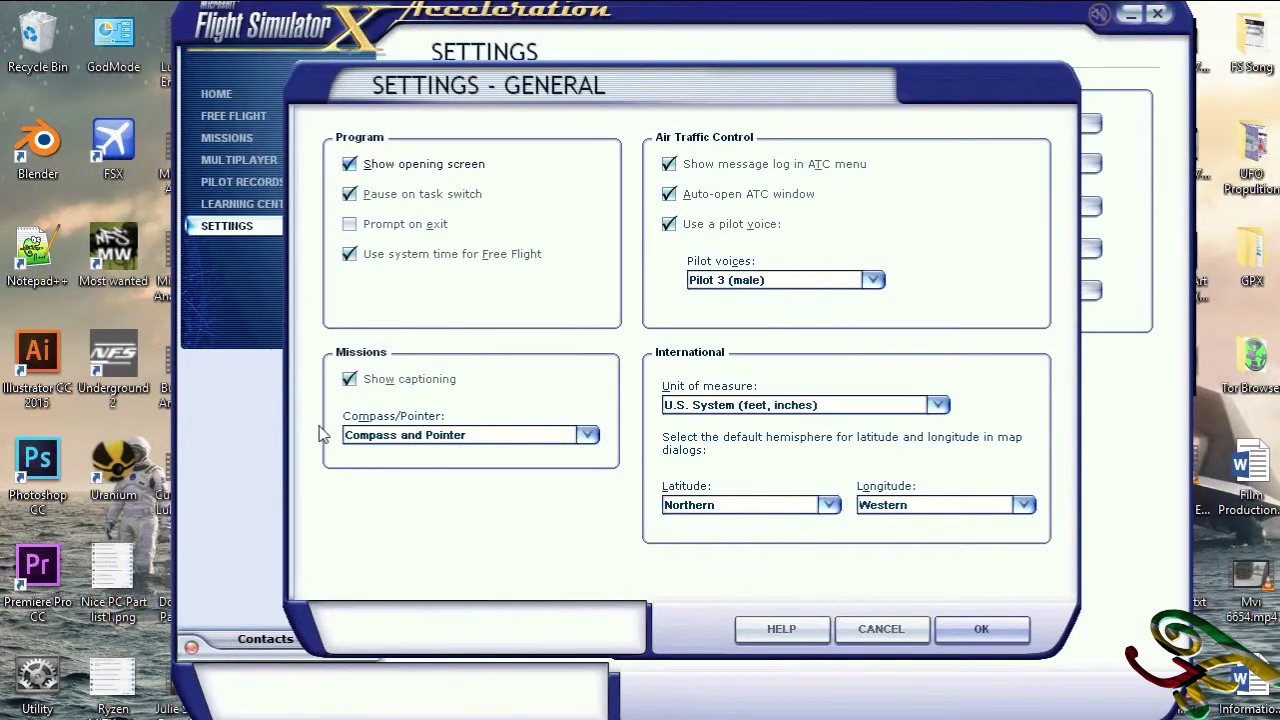
{"action": "left_click", "coordinate": [886, 625]}
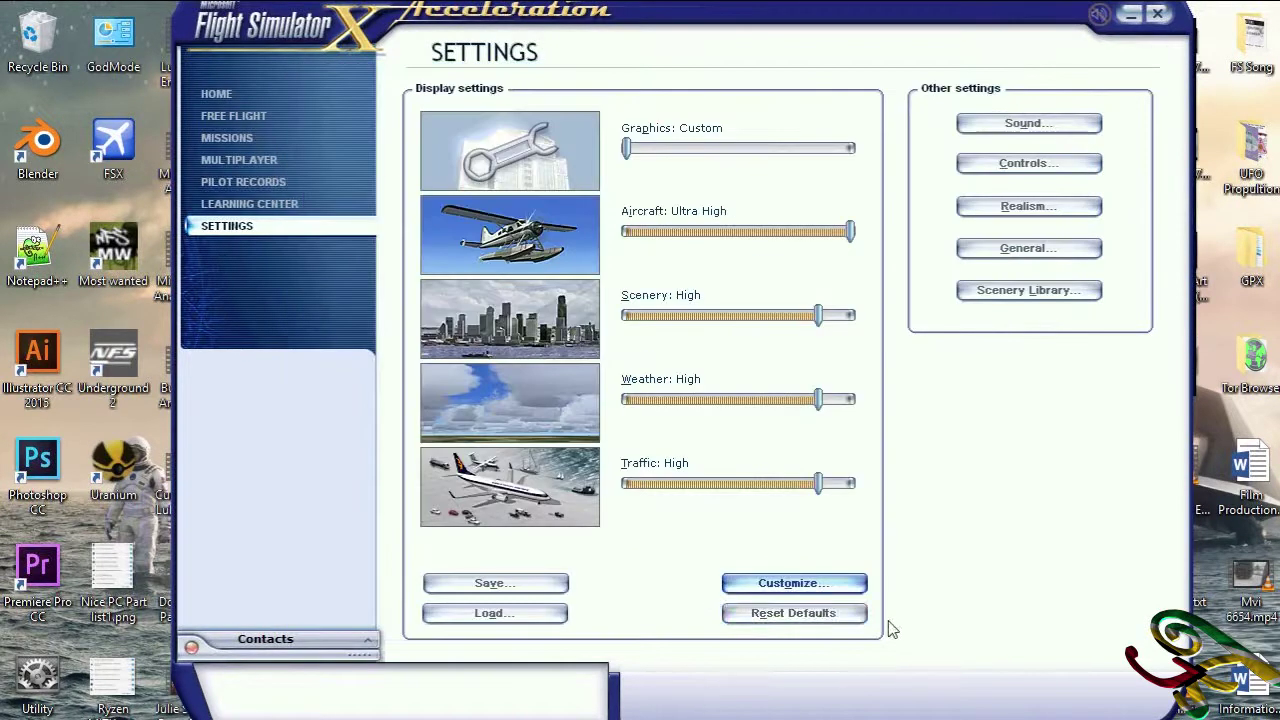
- Reset the display settings to their defaults
{"action": "left_click", "coordinate": [843, 620]}
{"action": "left_click", "coordinate": [640, 421]}
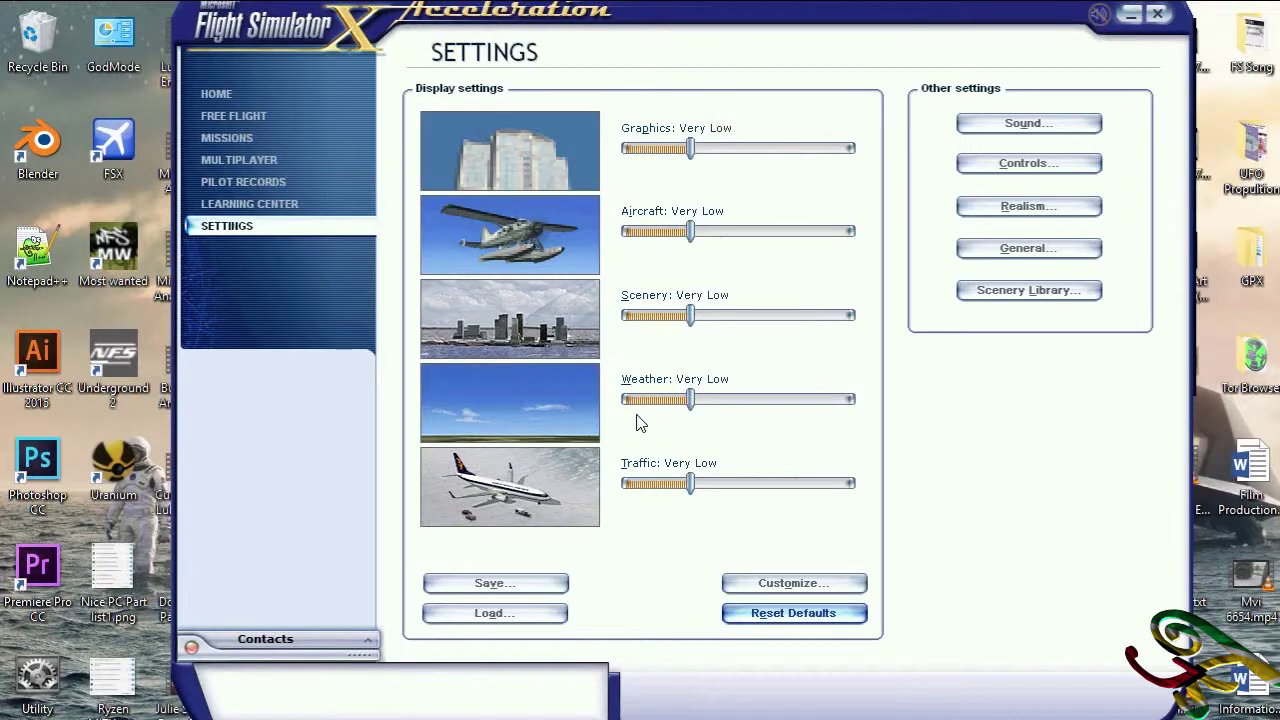
- Fly the Tutorial 3: Finding Your Way mission and cycle its views to check for the mission compass
{"action": "left_click", "coordinate": [264, 144]}
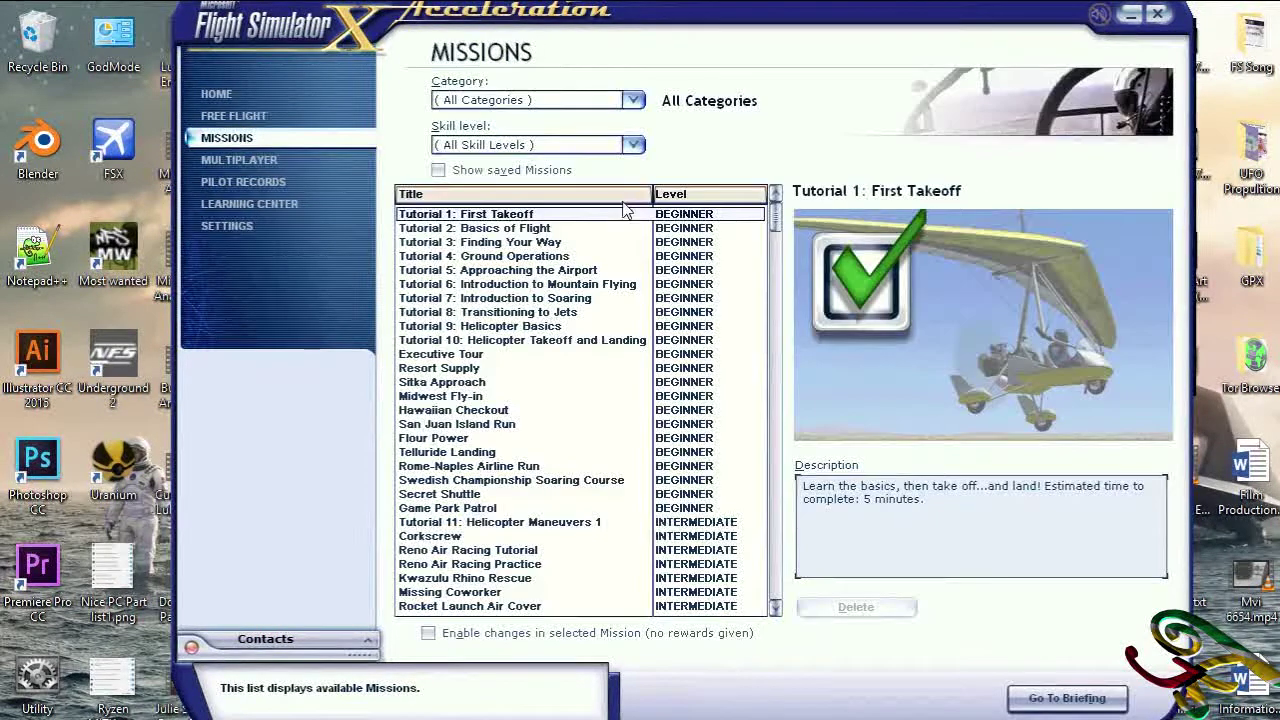
{"action": "left_click", "coordinate": [575, 243]}
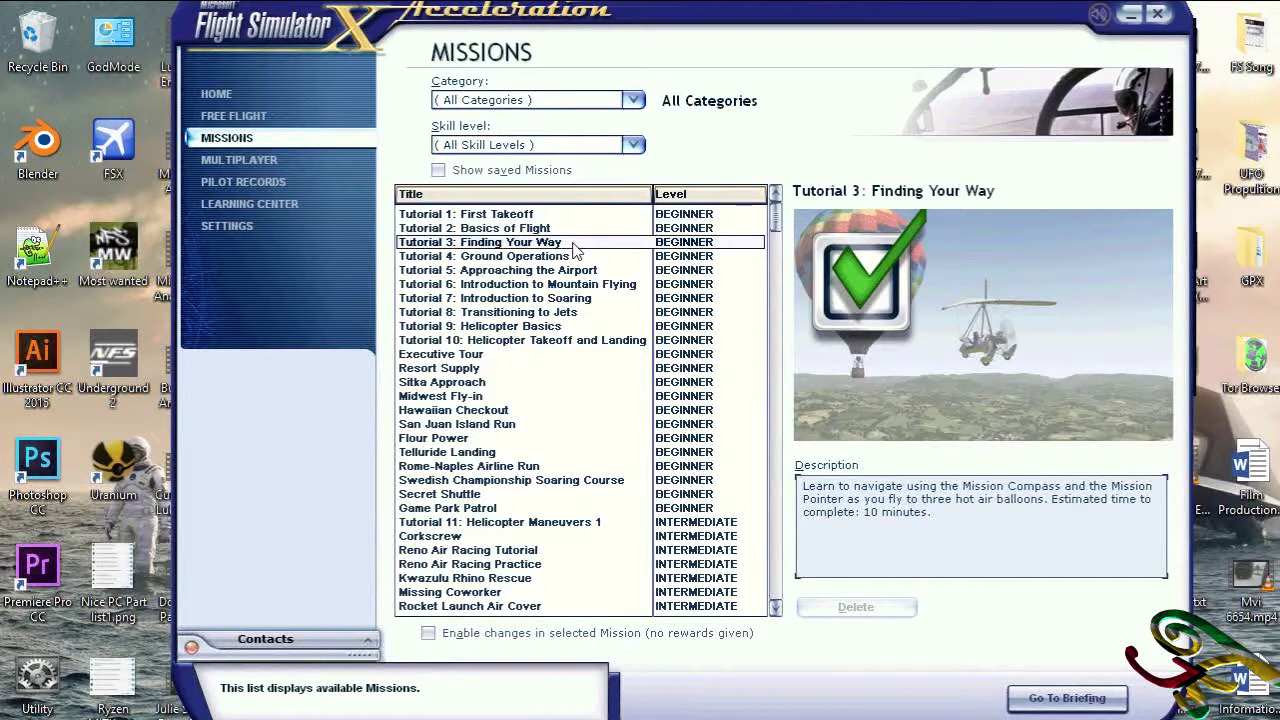
{"action": "left_click", "coordinate": [1088, 702]}
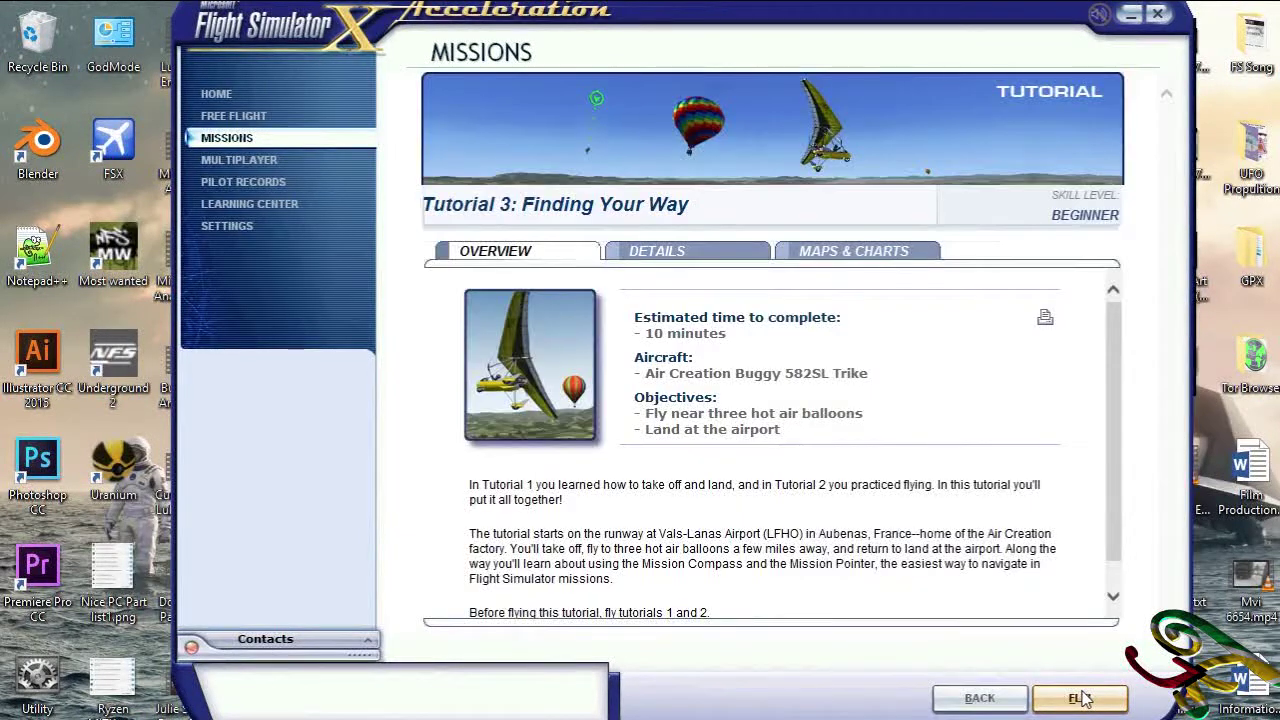
{"action": "left_click", "coordinate": [1080, 698]}
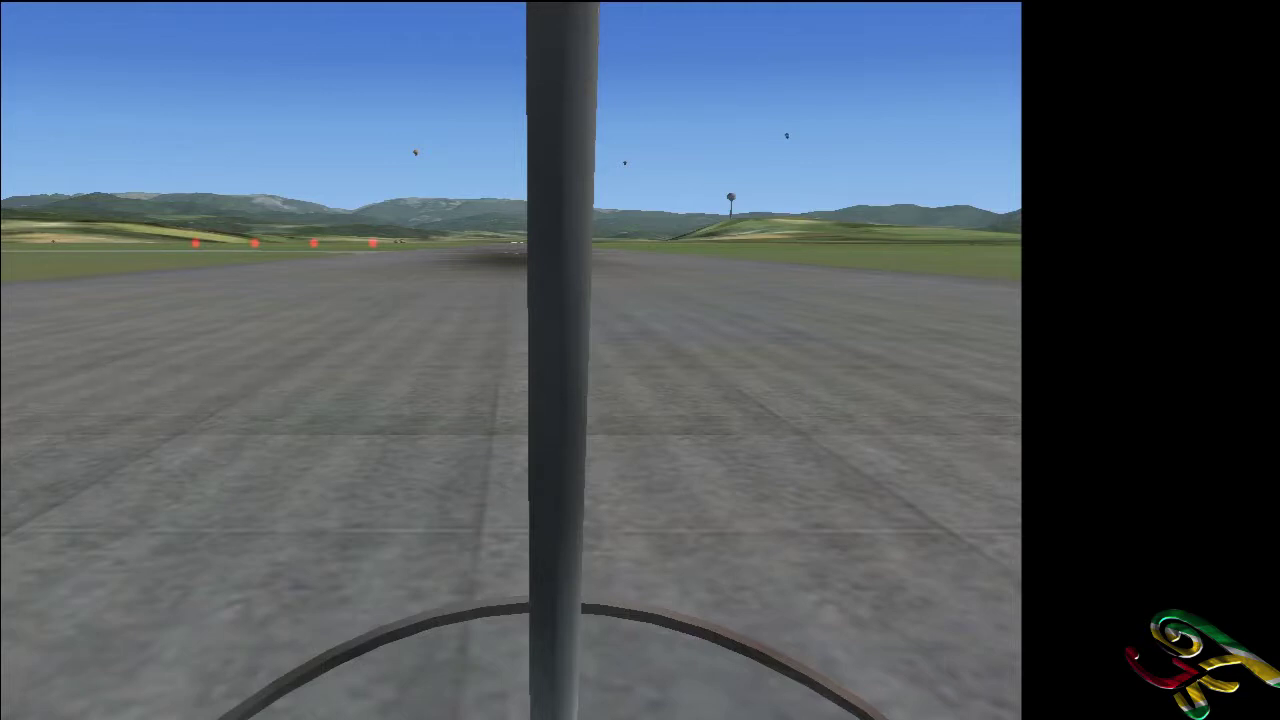
{"action": "key", "text": "a"}
{"action": "key", "text": "a"}
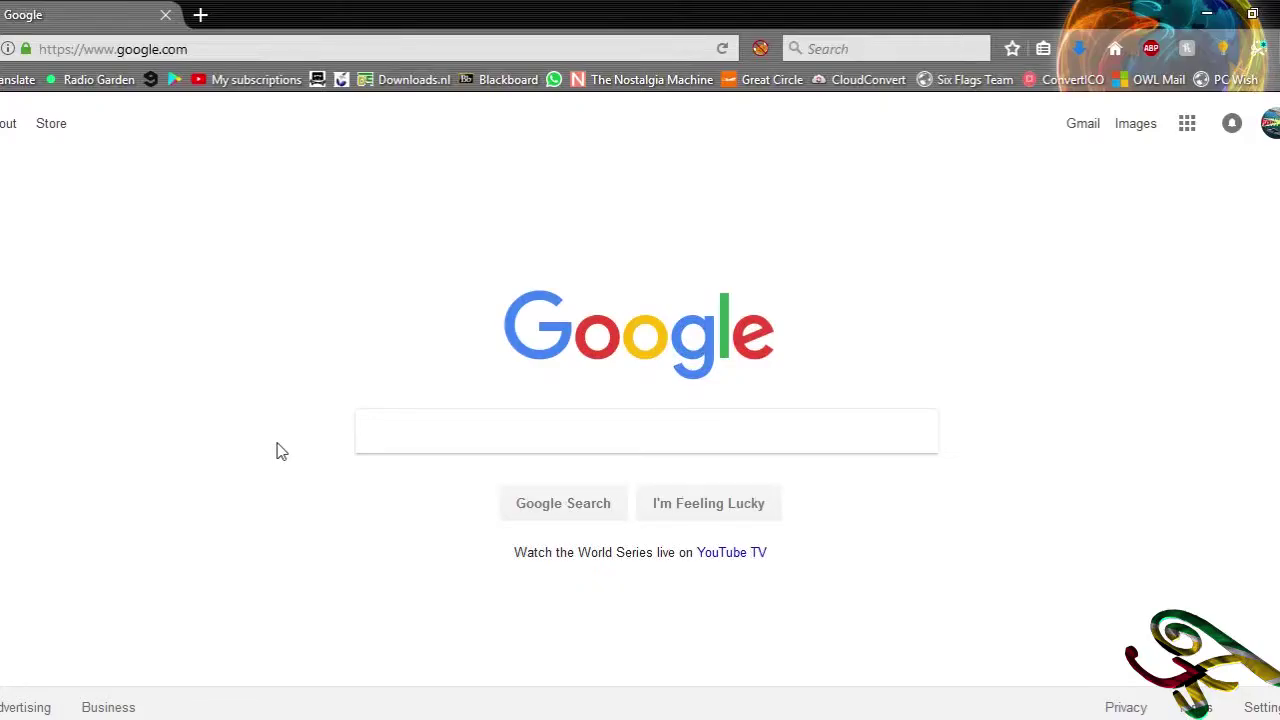
- In Firefox, search Google for "fsx gauge recovery" and review the FSX Gauge Recover V1.2 page on Fly Away Simulation
{"action": "left_click", "coordinate": [443, 421]}
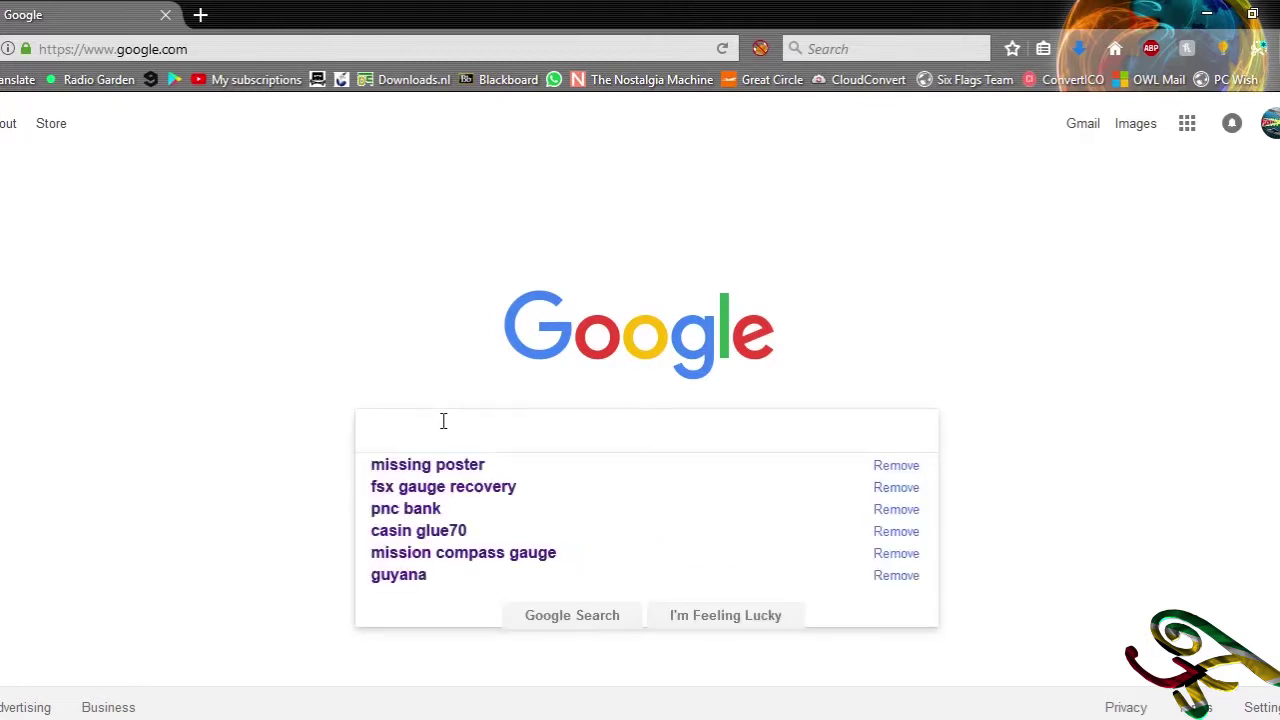
{"action": "type", "text": "fsx"}
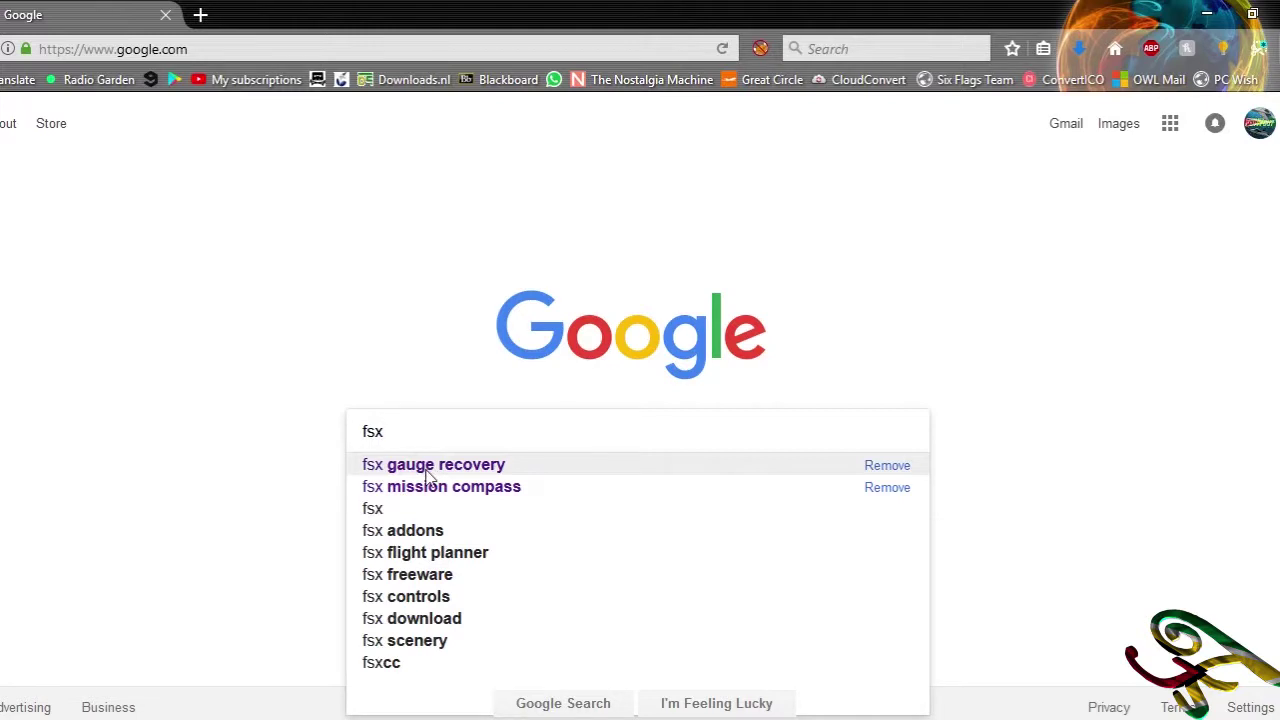
{"action": "left_click", "coordinate": [427, 466]}
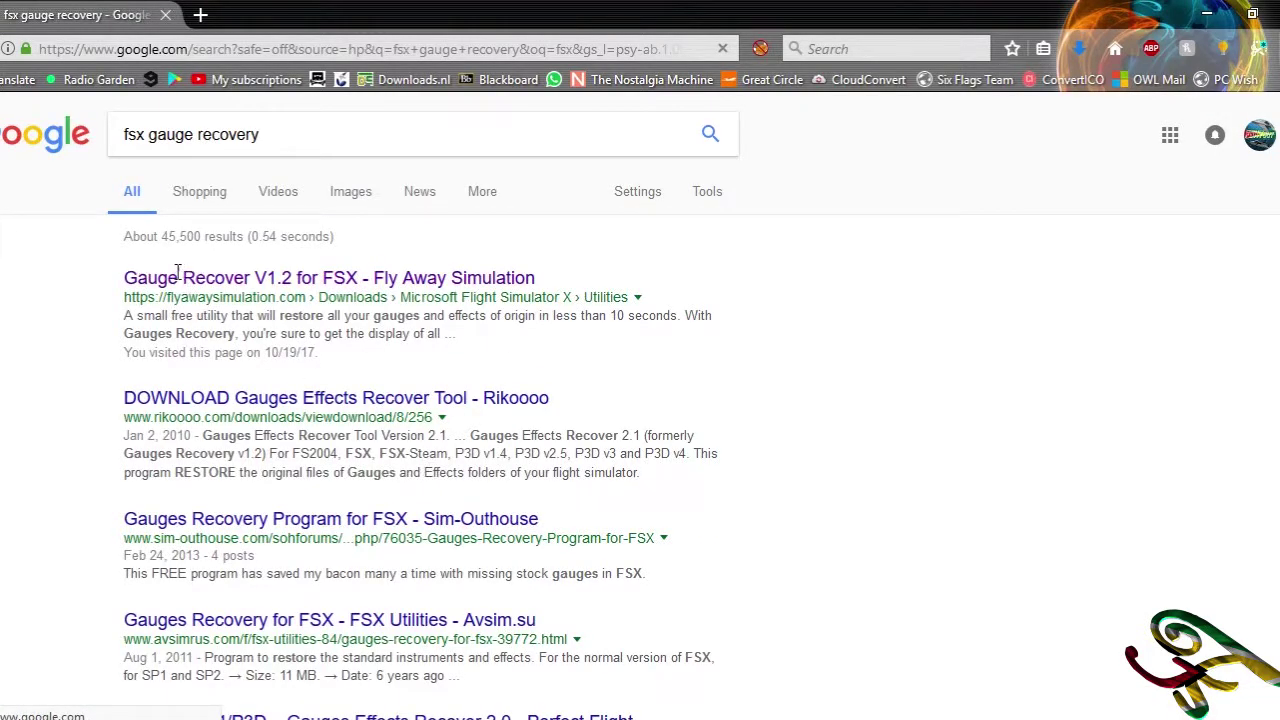
{"action": "left_click", "coordinate": [388, 278]}
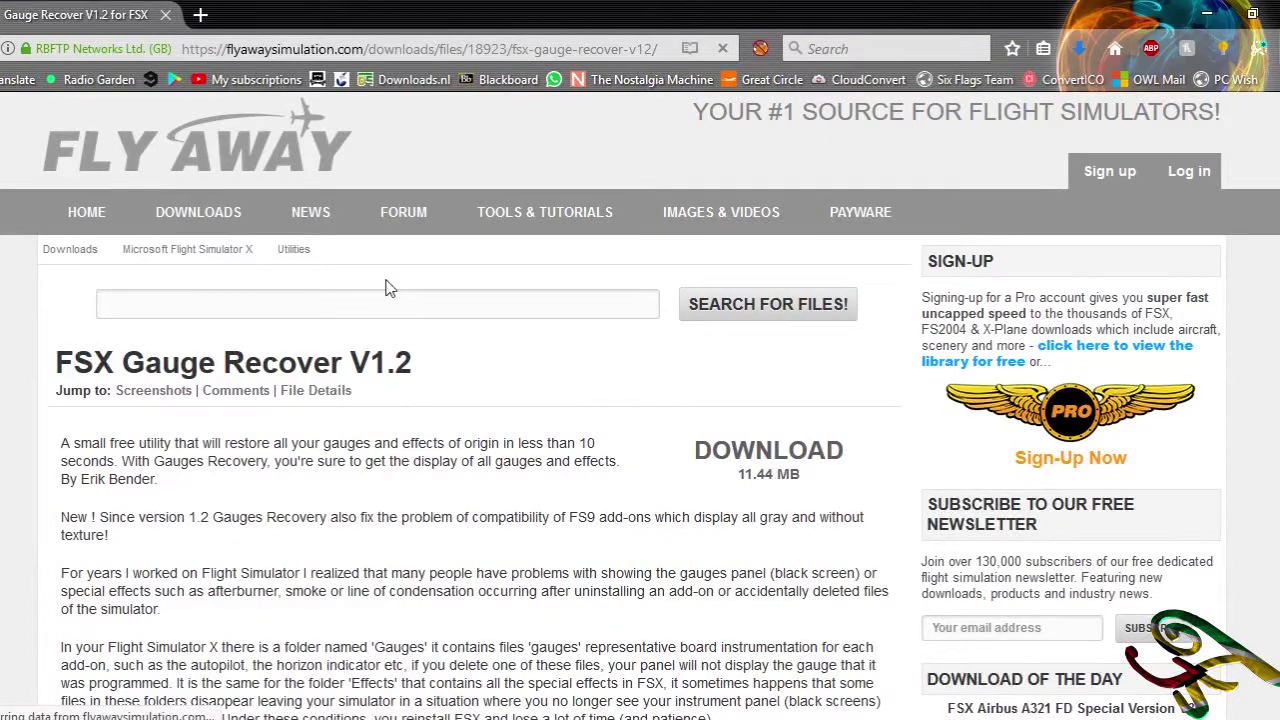
{"action": "scroll", "coordinate": [443, 320], "scroll_direction": "down", "scroll_amount": 2}
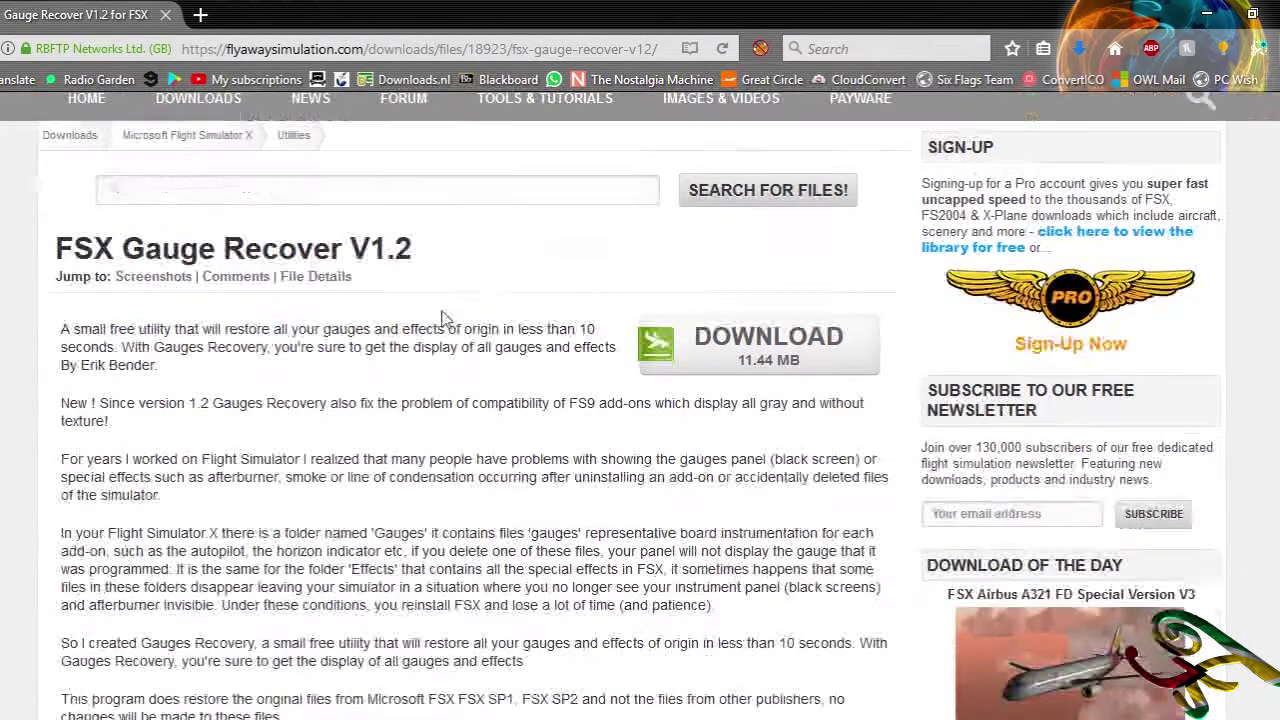
{"action": "scroll", "coordinate": [432, 316], "scroll_direction": "down", "scroll_amount": 2}
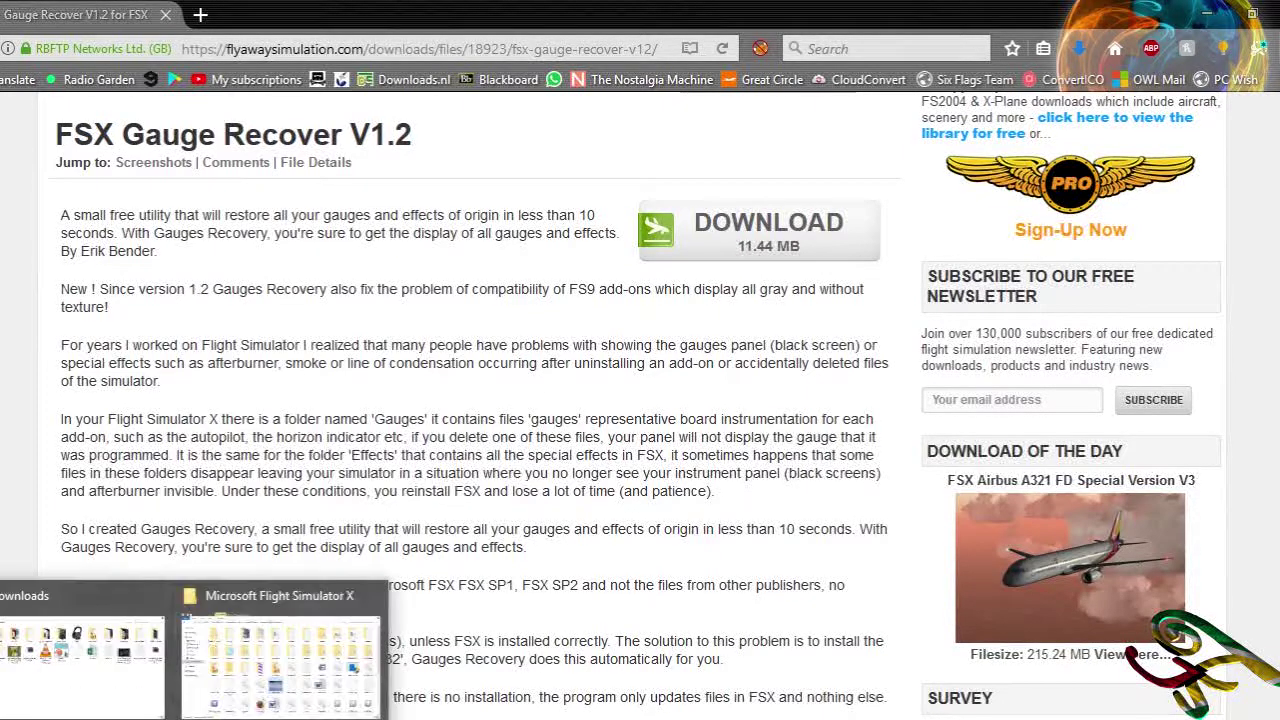
- Run Gauges_Recovery_FSX.exe from the gauges recovery folder in Downloads in English and advance to the update options
{"action": "left_click", "coordinate": [90, 660]}
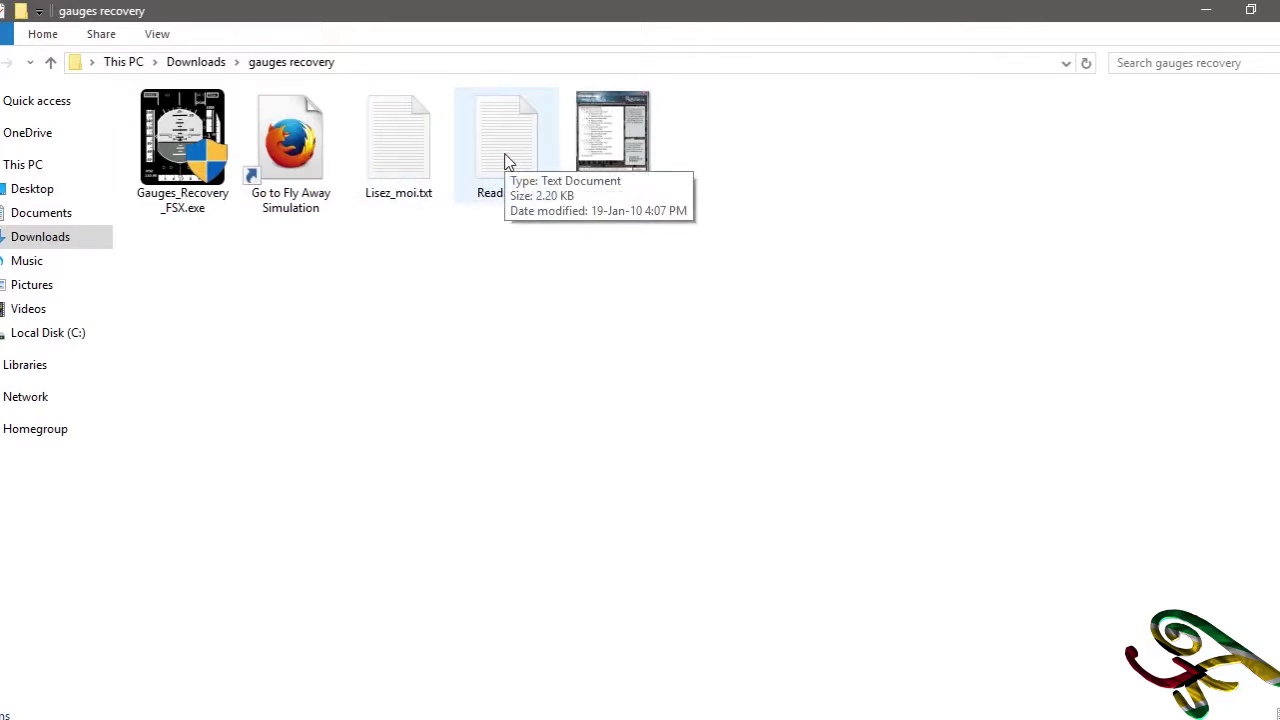
{"action": "double_click", "coordinate": [178, 141]}
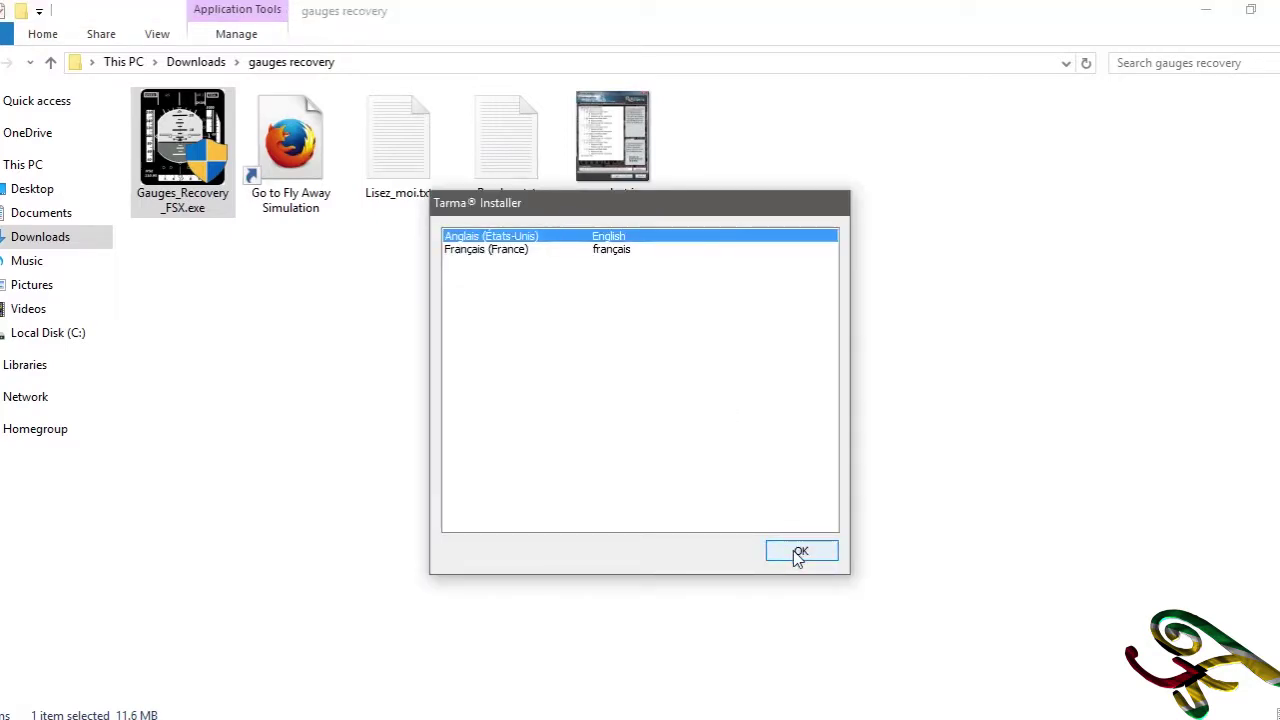
{"action": "left_click", "coordinate": [798, 554]}
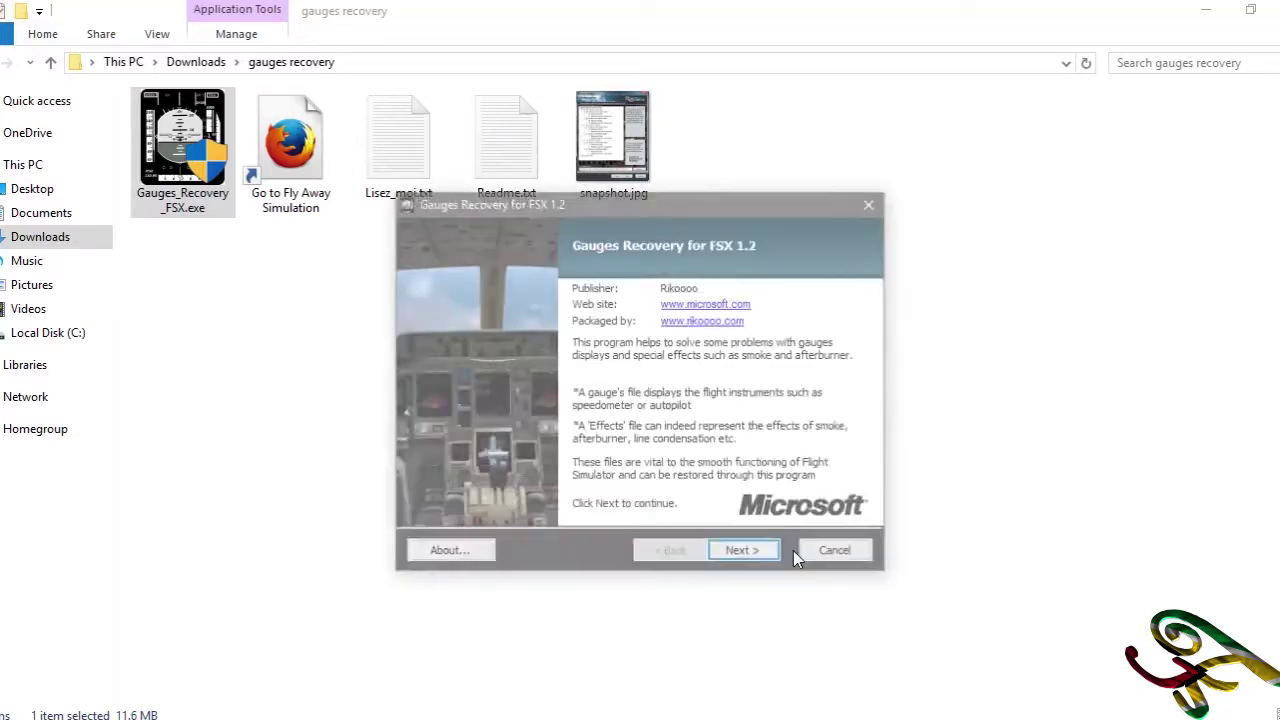
{"action": "left_click", "coordinate": [741, 556]}
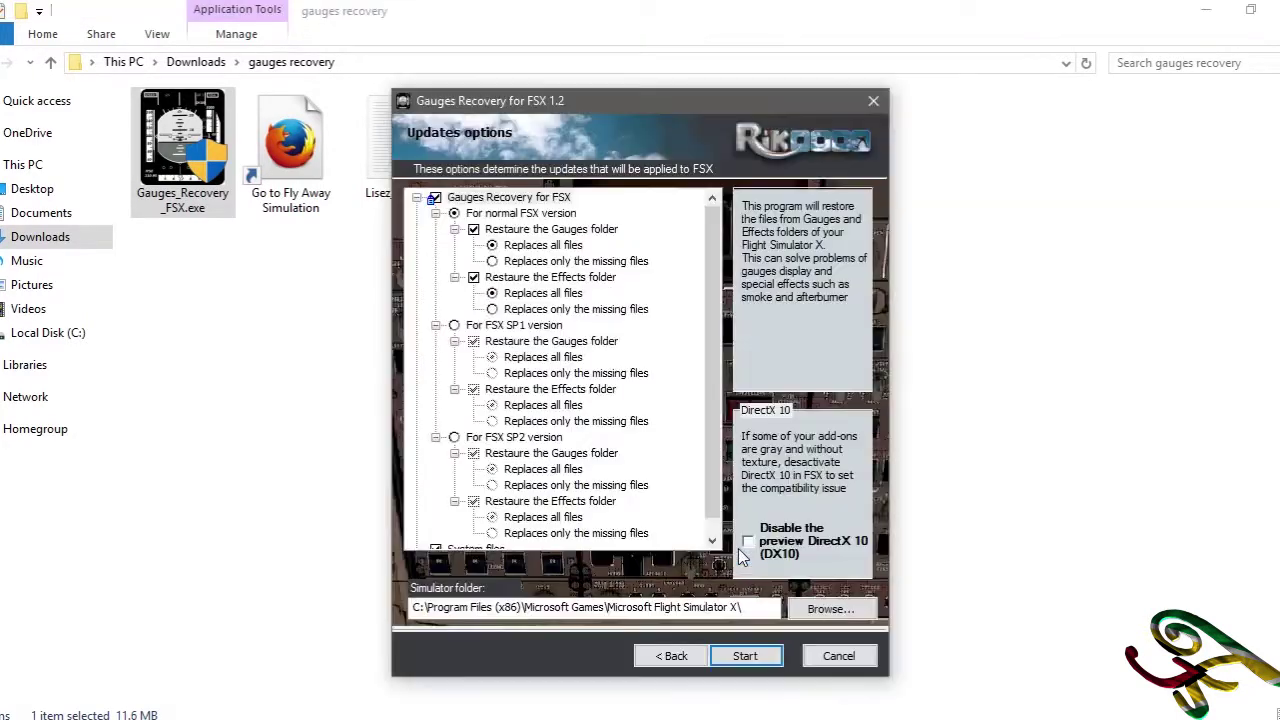
- Set the normal FSX and FSX SP1 restore options to replace only the missing files
{"action": "left_click", "coordinate": [493, 262]}
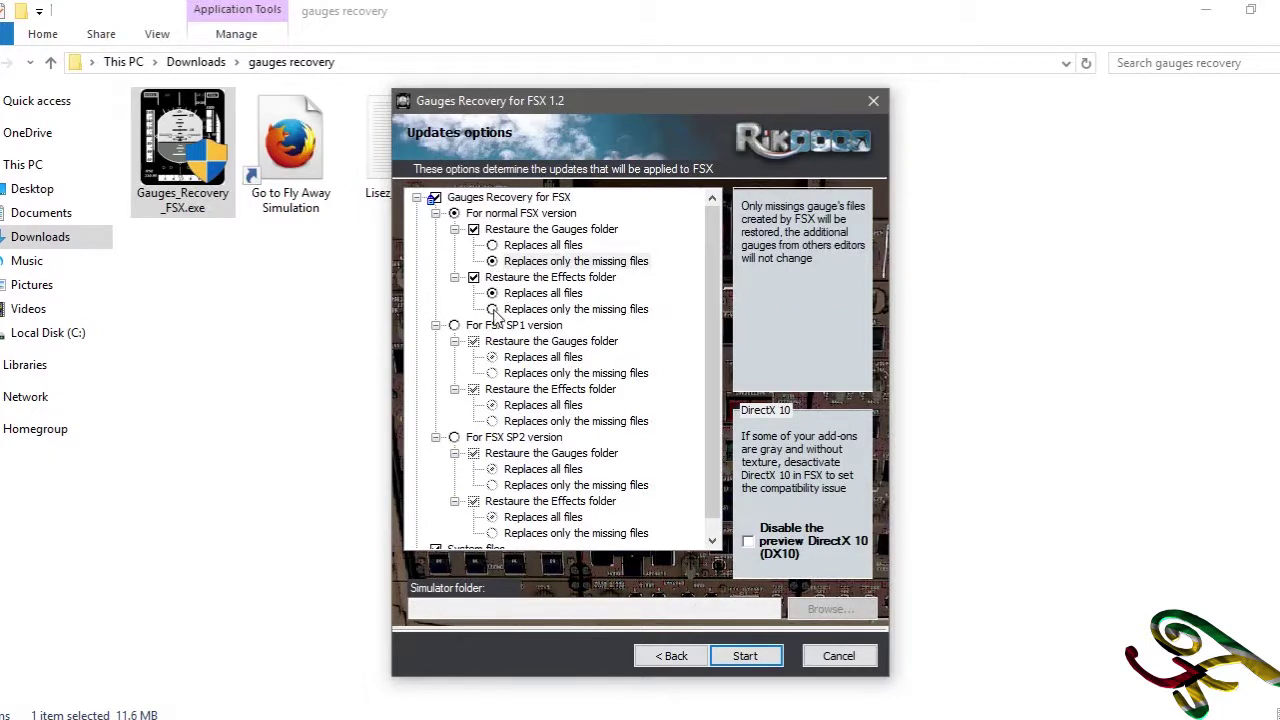
{"action": "left_click", "coordinate": [493, 310]}
{"action": "left_click", "coordinate": [454, 327]}
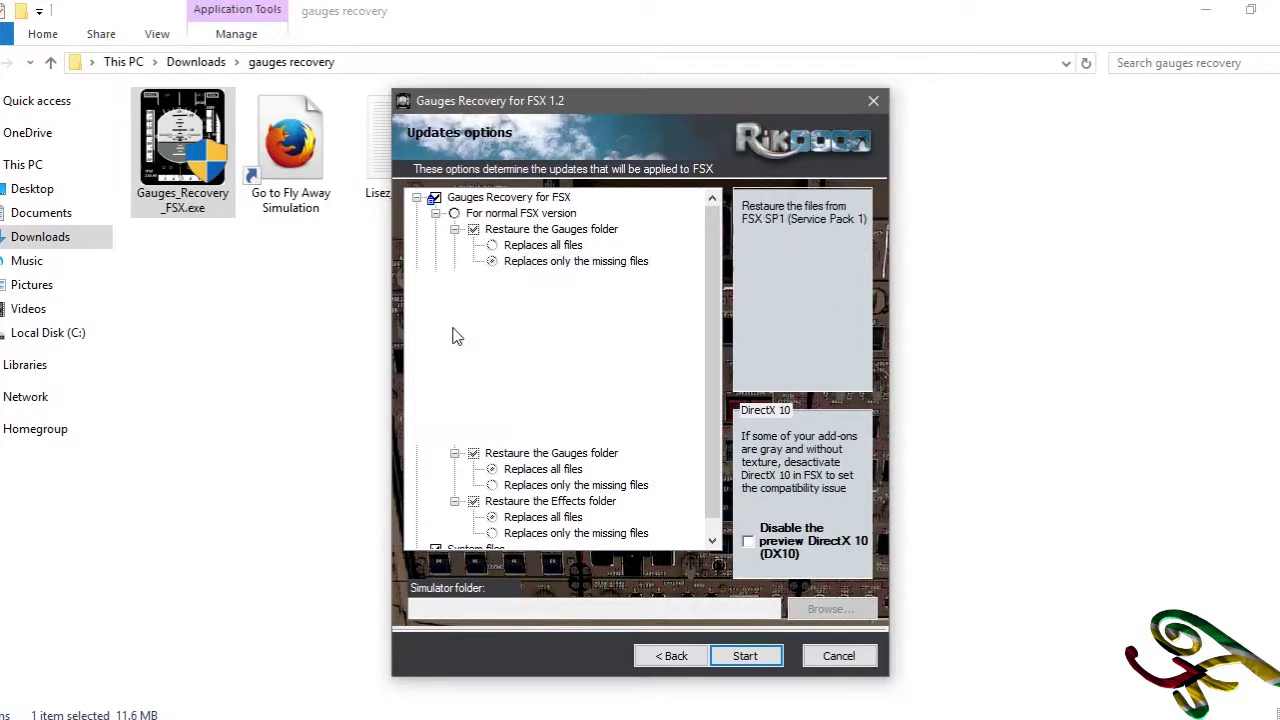
{"action": "left_click", "coordinate": [492, 373]}
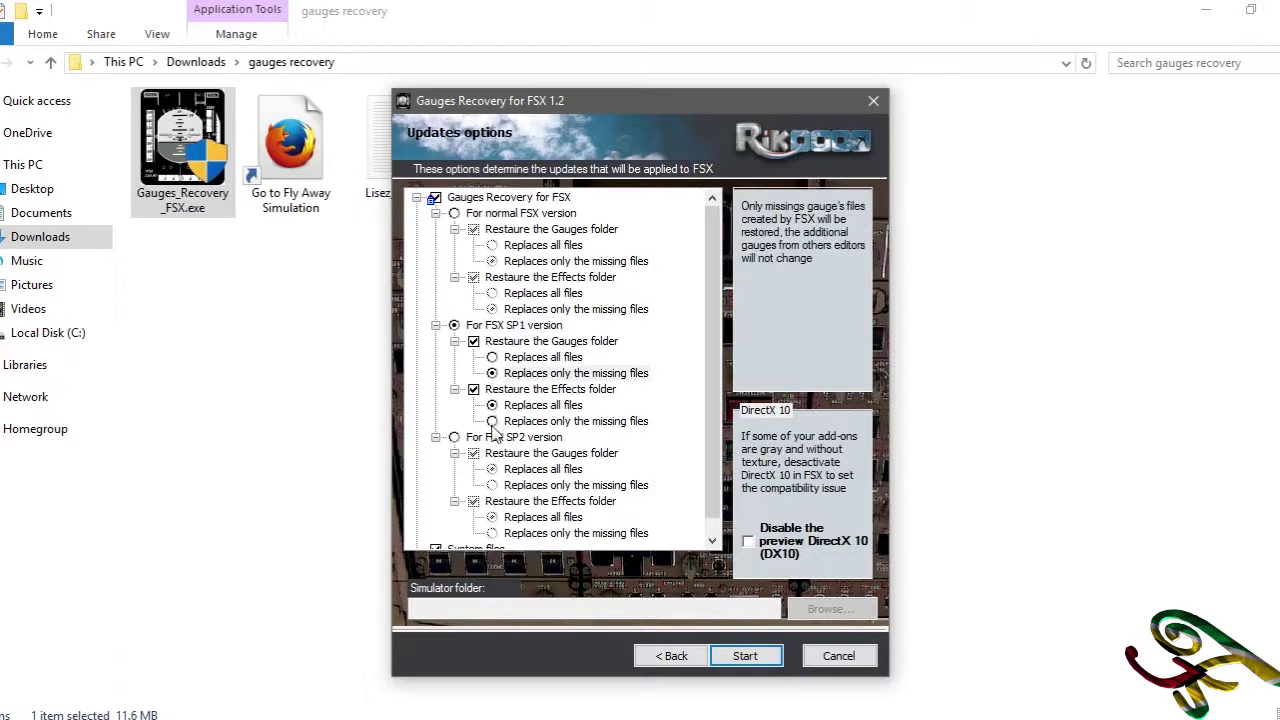
- Choose the FSX SP2 version, replace only the missing files in the Gauges and Effects folders, and run the restoration
{"action": "left_click", "coordinate": [454, 437]}
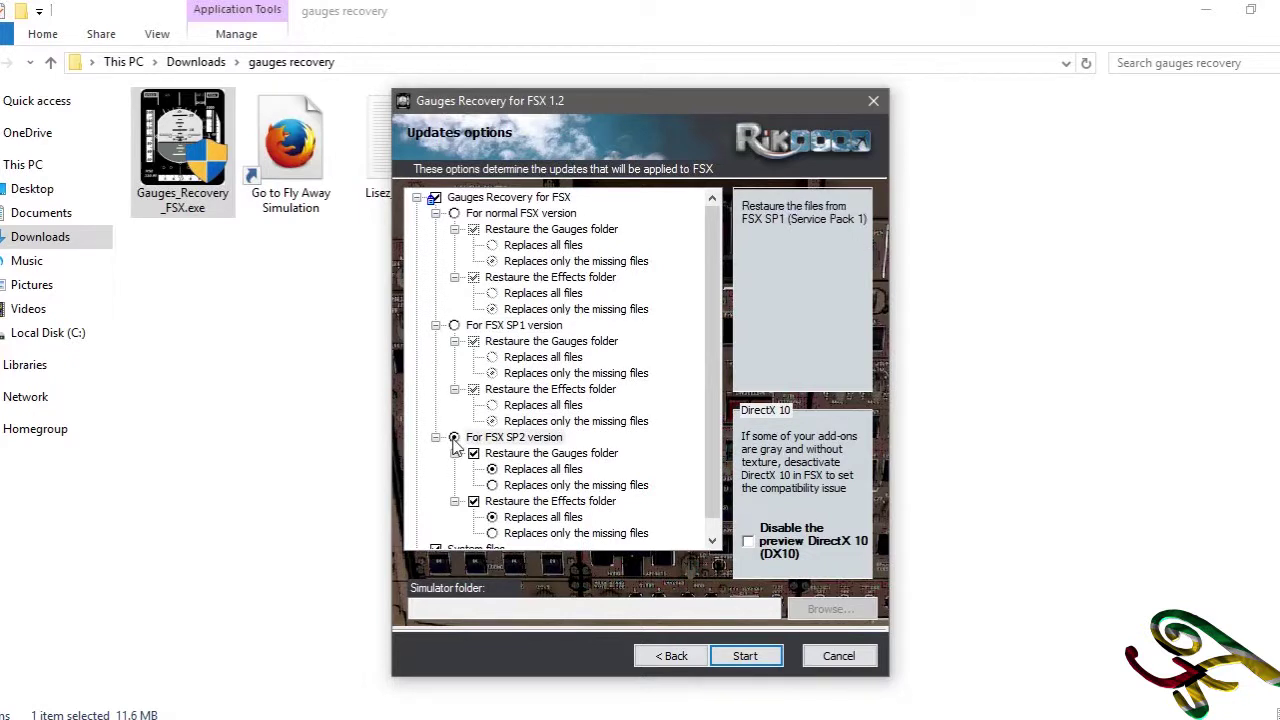
{"action": "left_click", "coordinate": [492, 485]}
{"action": "left_click", "coordinate": [492, 533]}
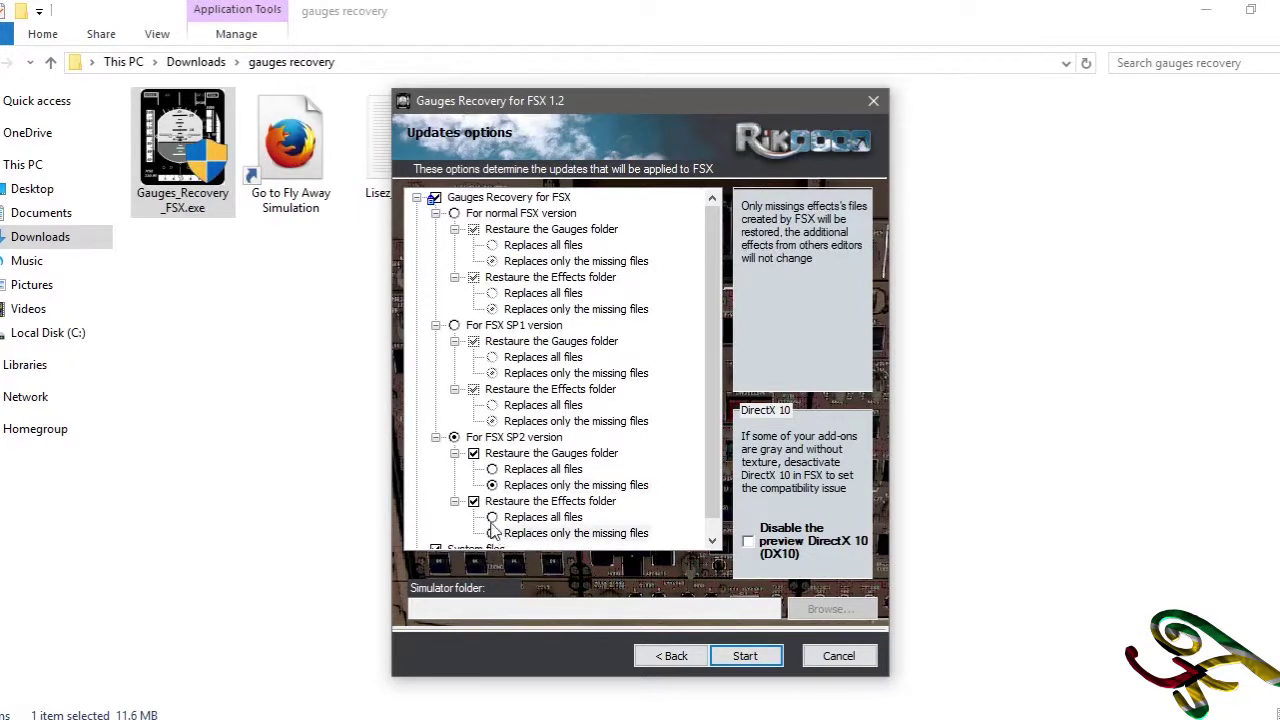
{"action": "scroll", "coordinate": [492, 525], "scroll_direction": "down", "scroll_amount": 1}
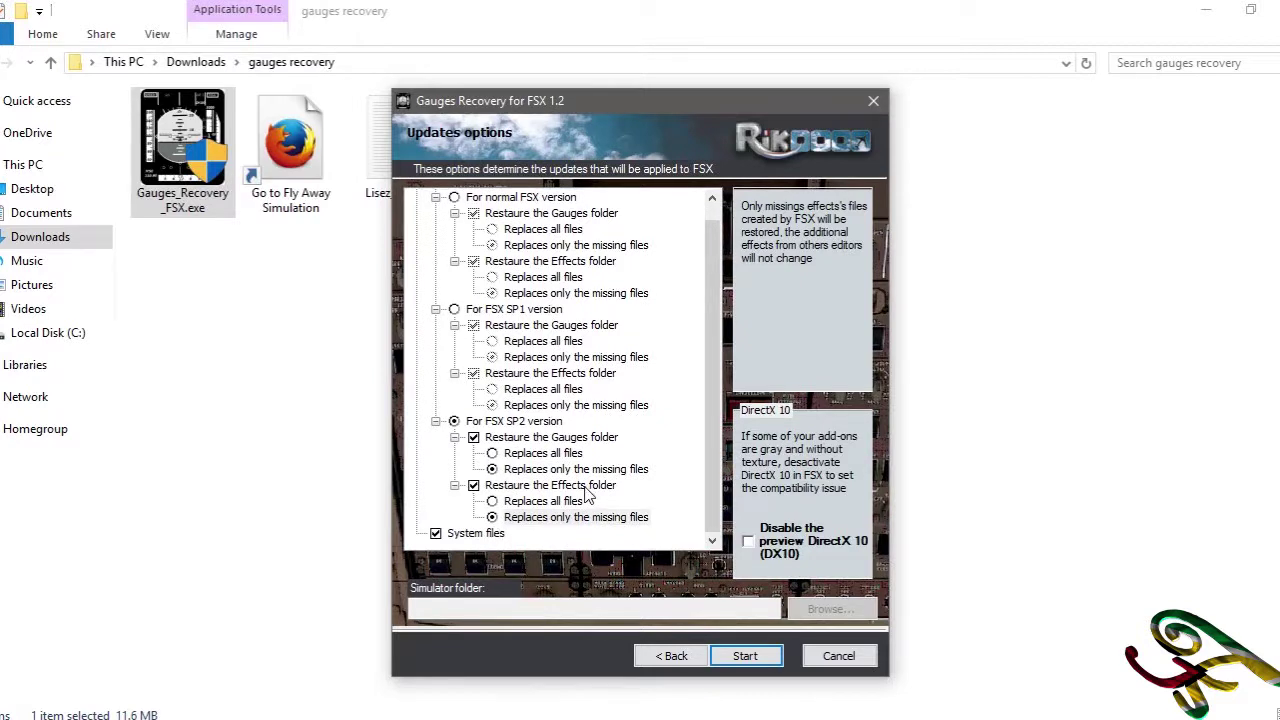
{"action": "scroll", "coordinate": [540, 468], "scroll_direction": "up", "scroll_amount": 1}
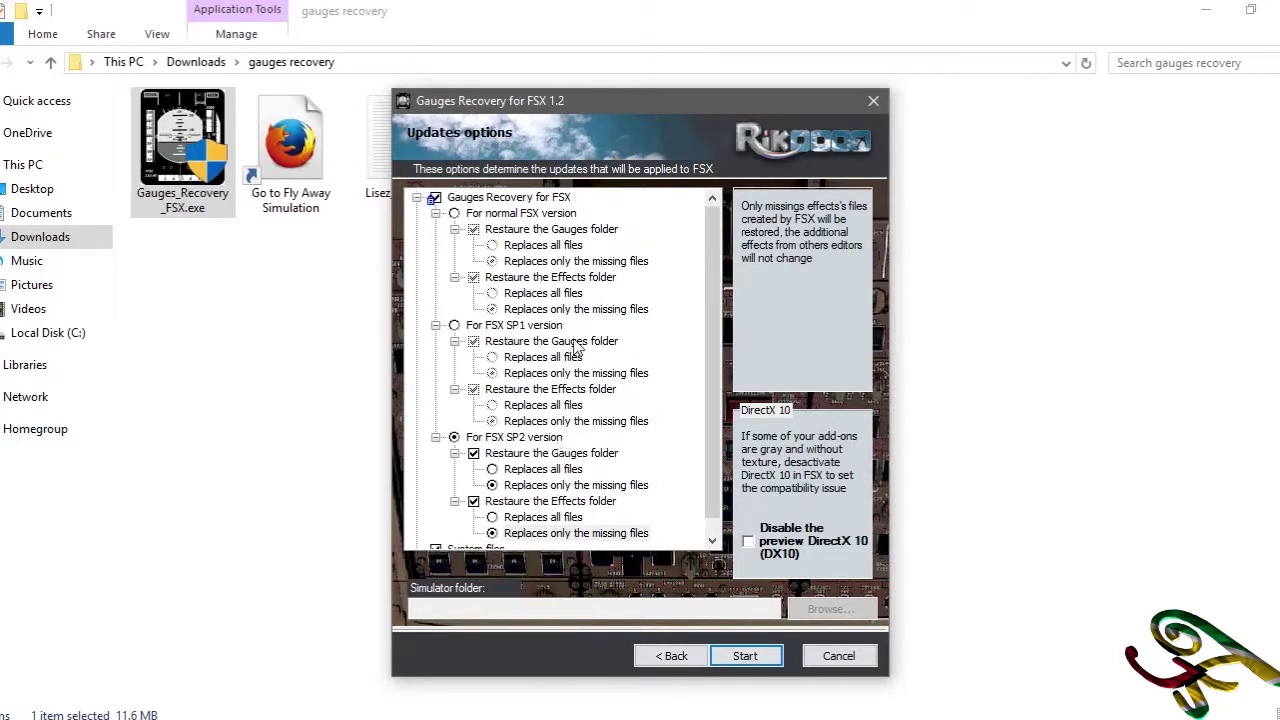
{"action": "left_click", "coordinate": [745, 656]}
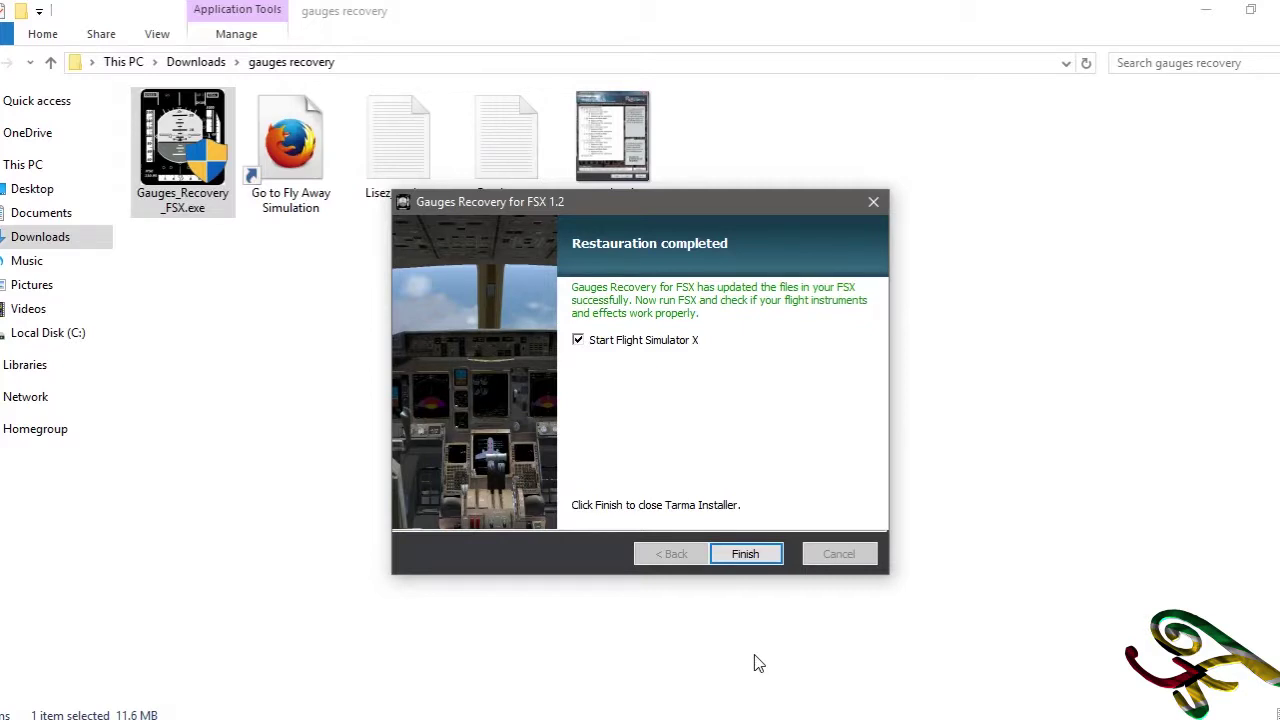
- Finish the restoration with Flight Simulator X starting, and fly Tutorial 2: Basics of Flight in the outside view
{"action": "left_click", "coordinate": [745, 554]}
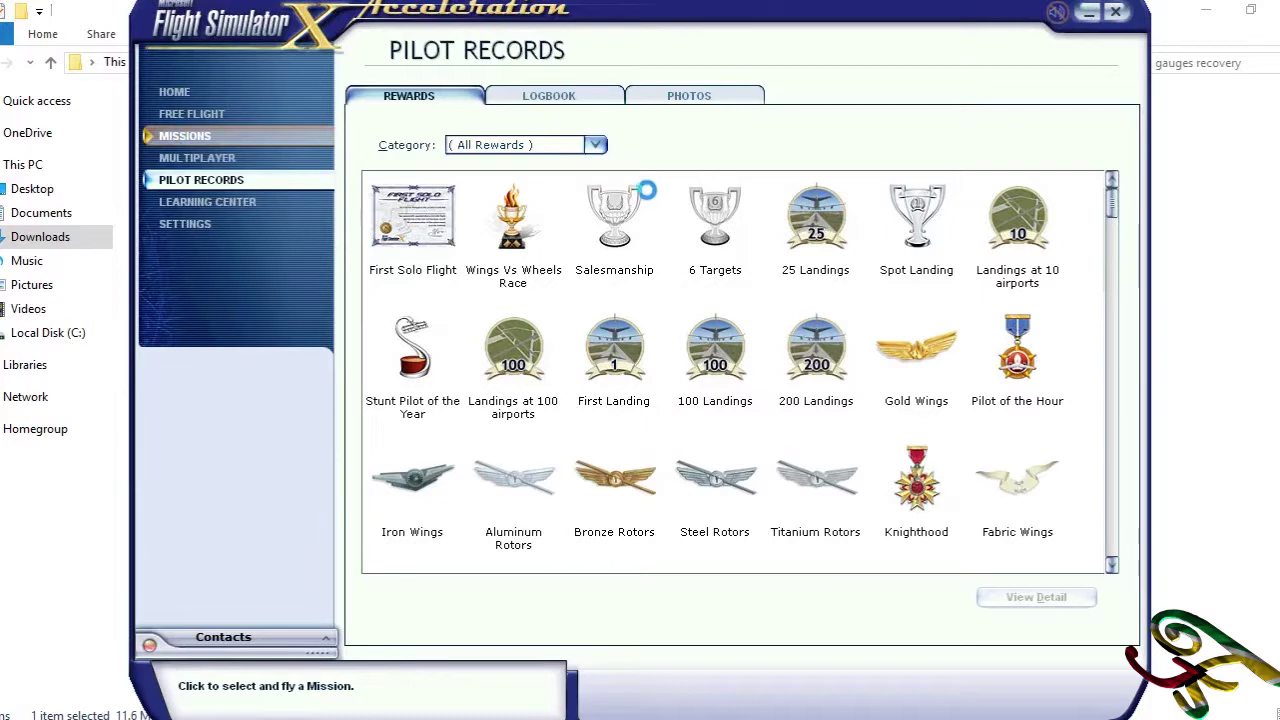
{"action": "left_click", "coordinate": [494, 228]}
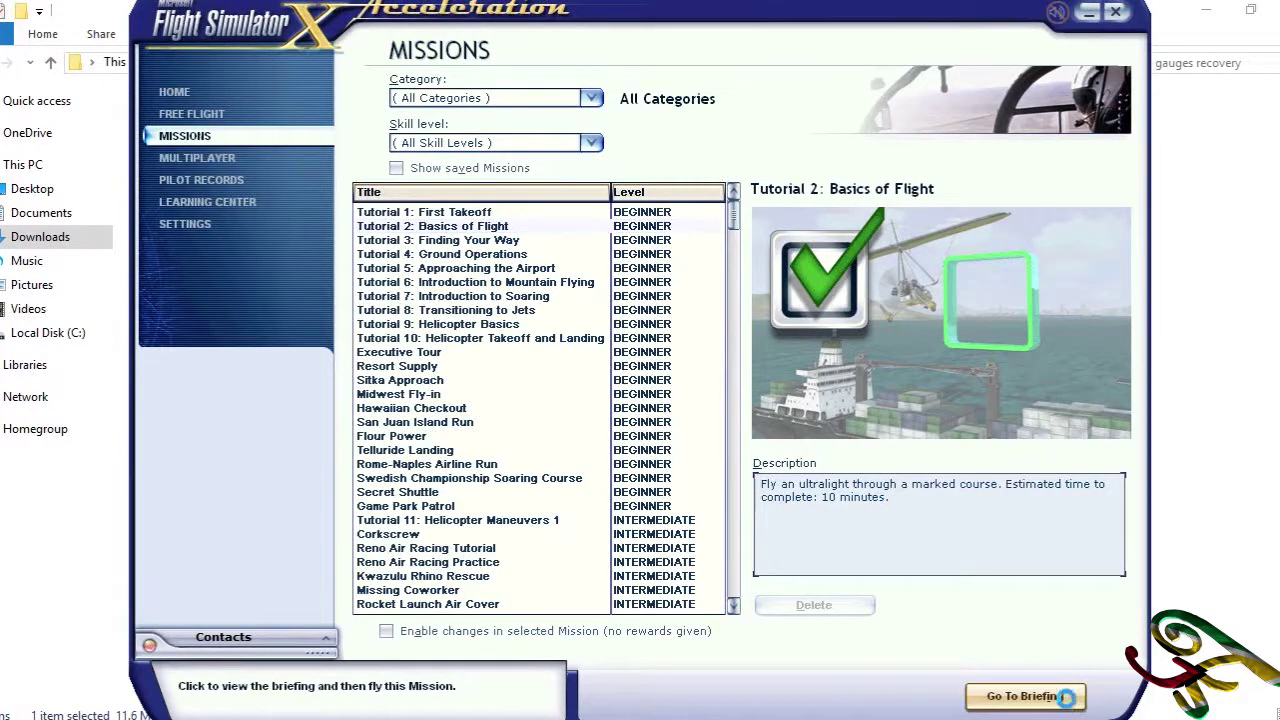
{"action": "left_click", "coordinate": [1025, 696]}
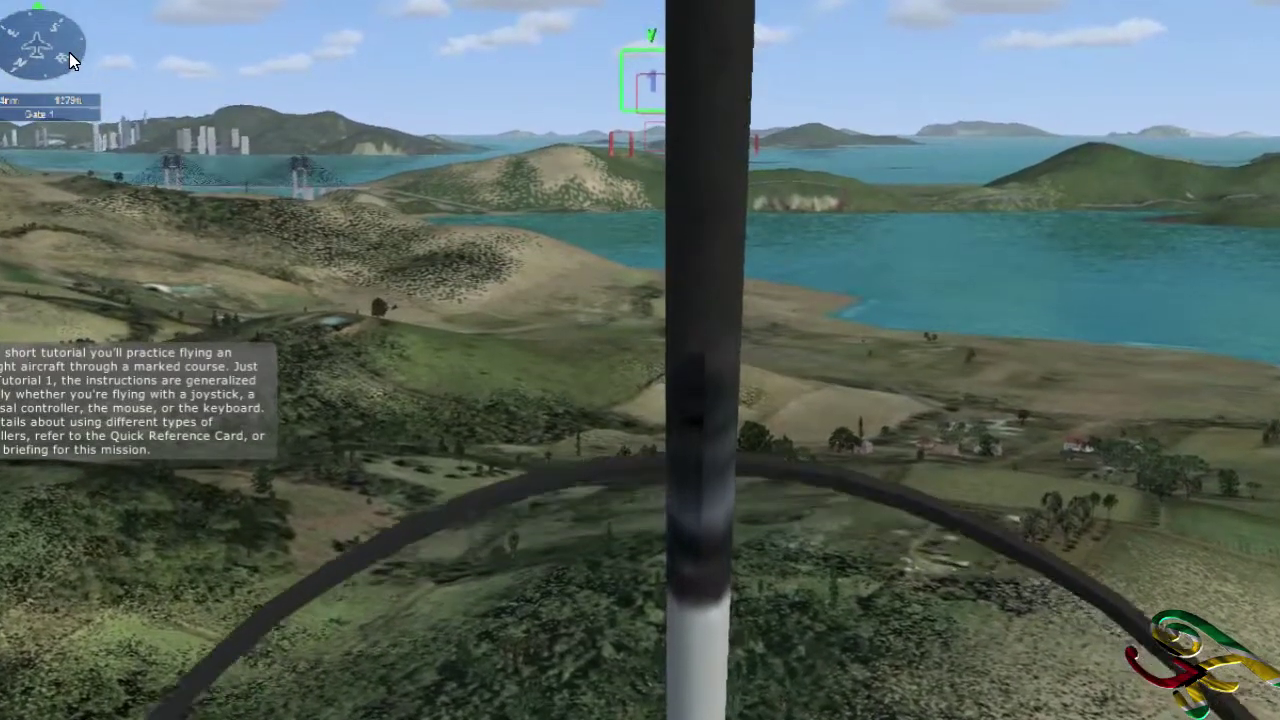
{"action": "key", "text": "s"}
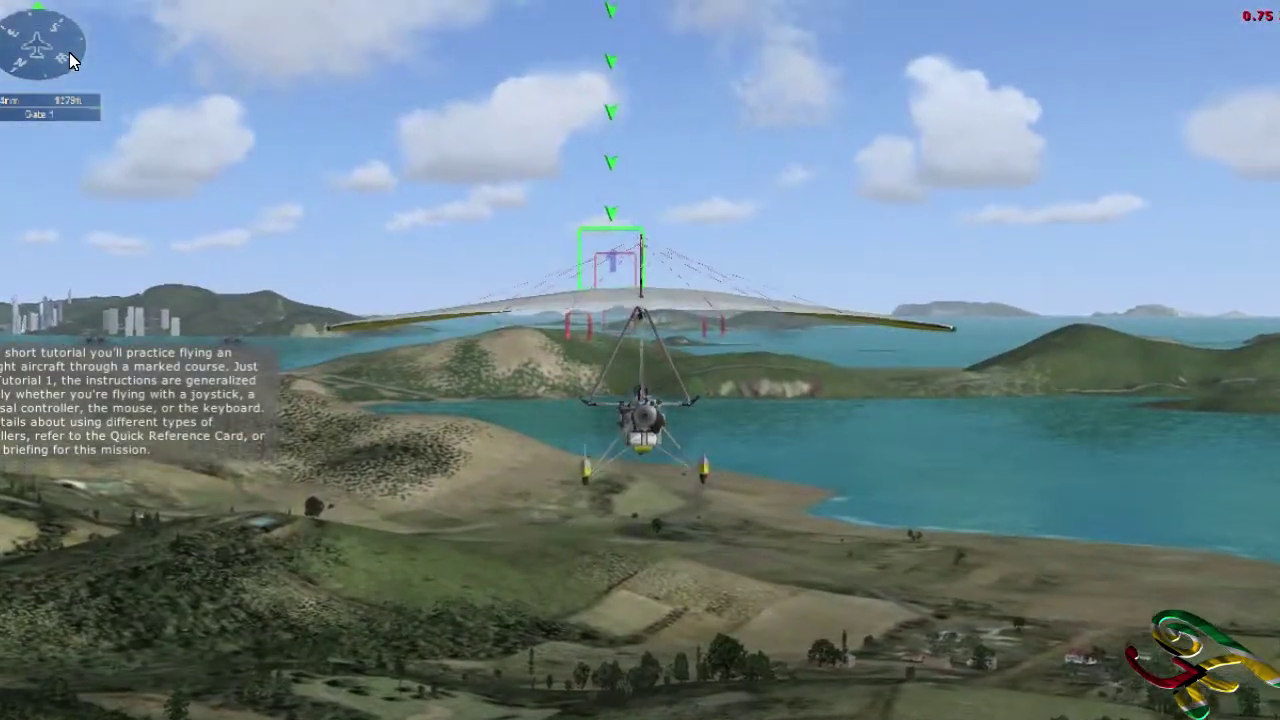